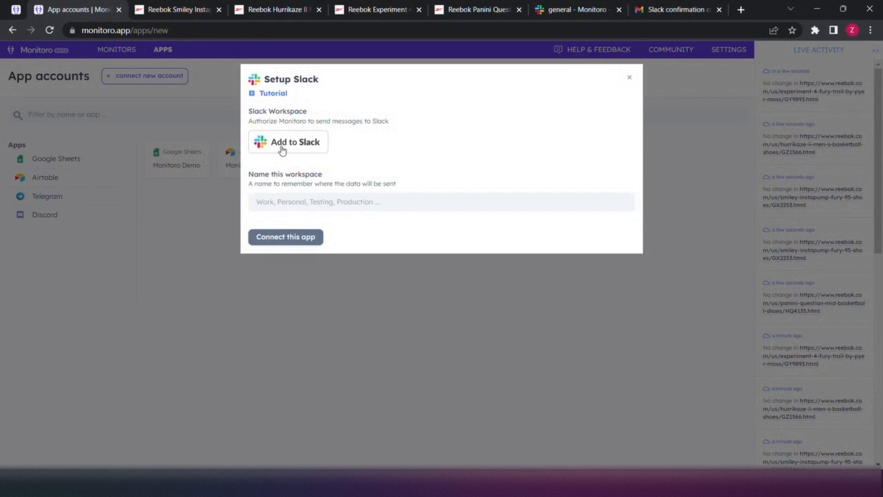
# - Authorize Monitoro to access the Monitoro Slack workspace and finish connecting Slack as an app account
pyautogui.click(282, 145)
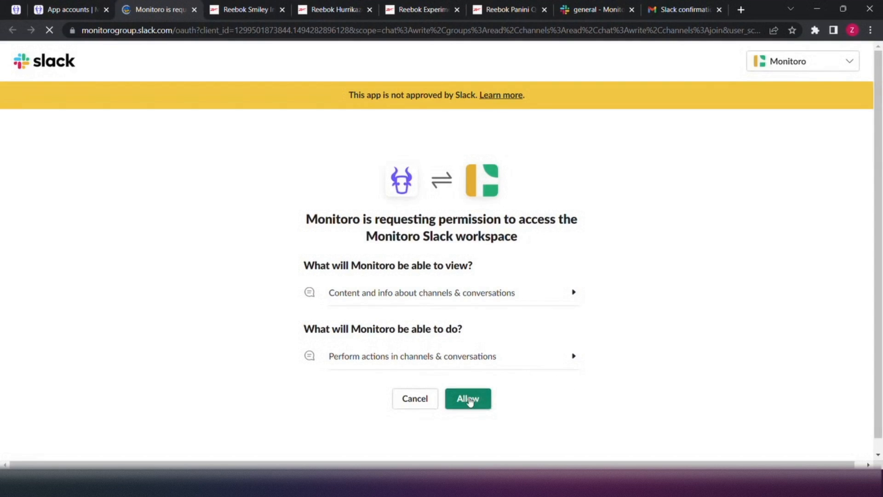
pyautogui.click(470, 401)
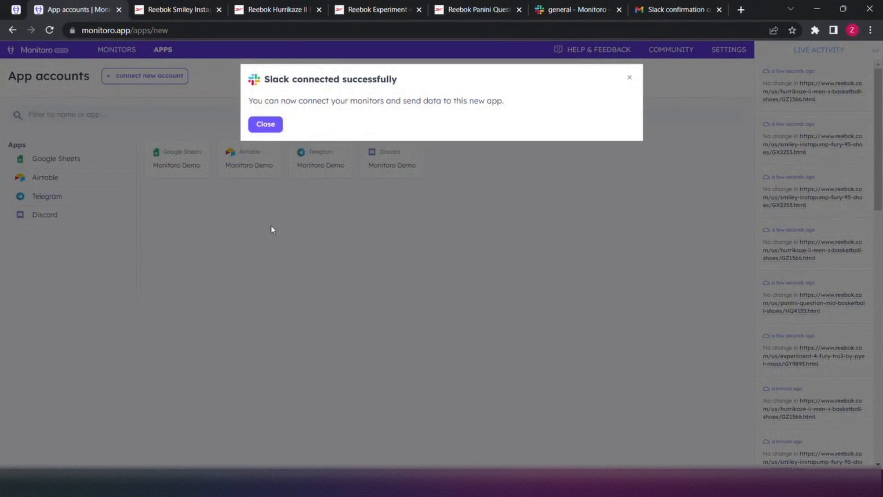
pyautogui.click(266, 128)
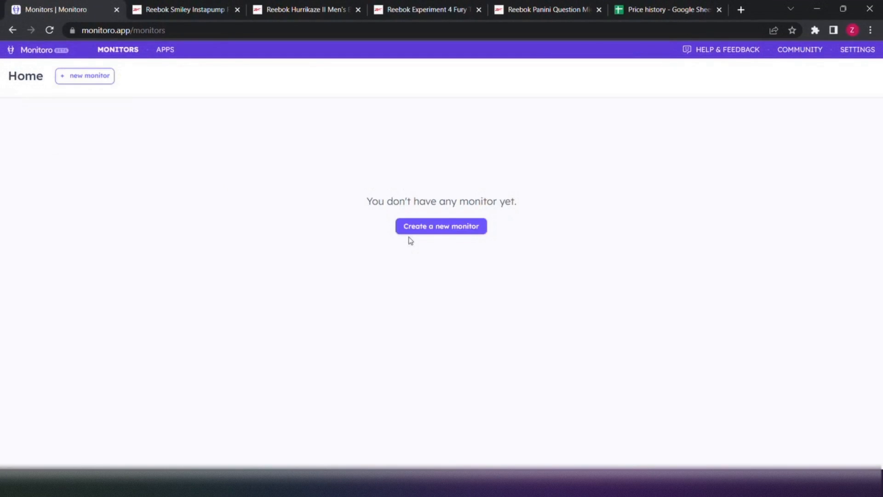
# - Create a monitor named Price that uses the On my machine monitoring engine
pyautogui.click(437, 231)
pyautogui.click(401, 124)
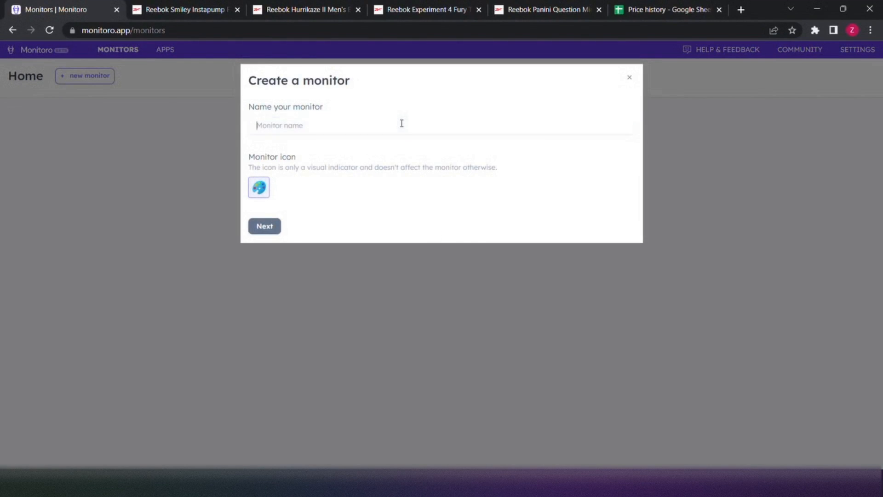
pyautogui.write('Price')
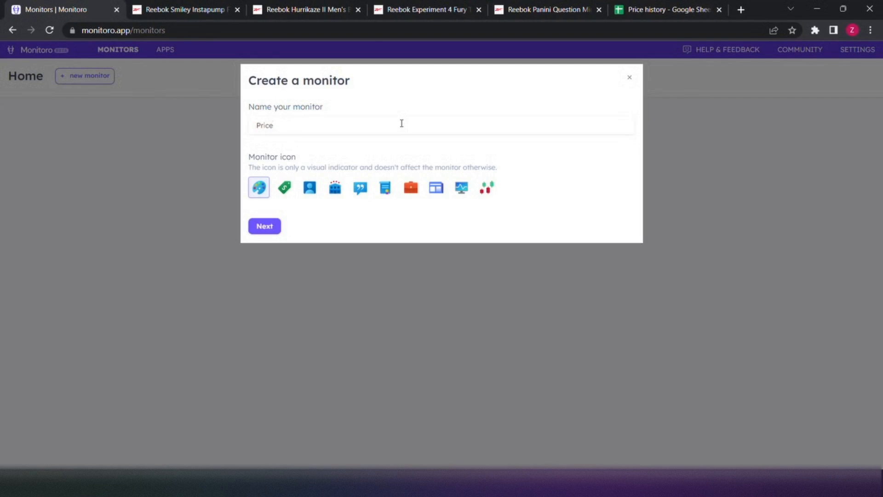
pyautogui.click(273, 228)
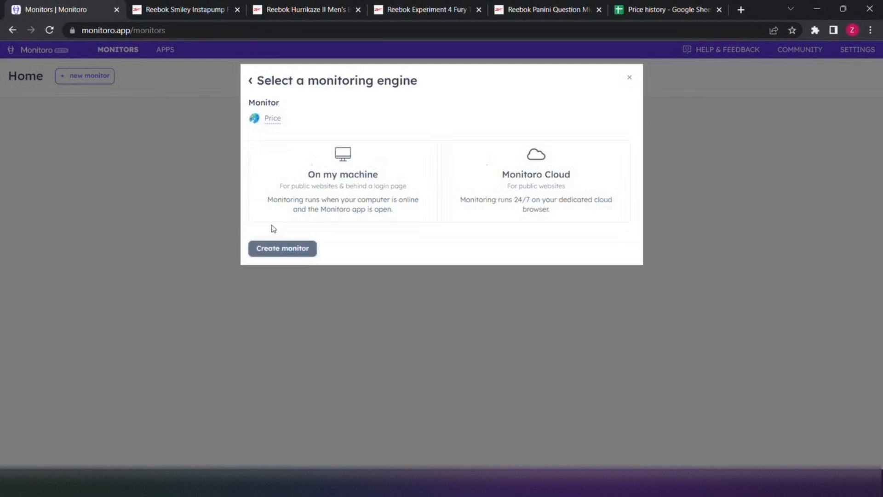
pyautogui.click(322, 185)
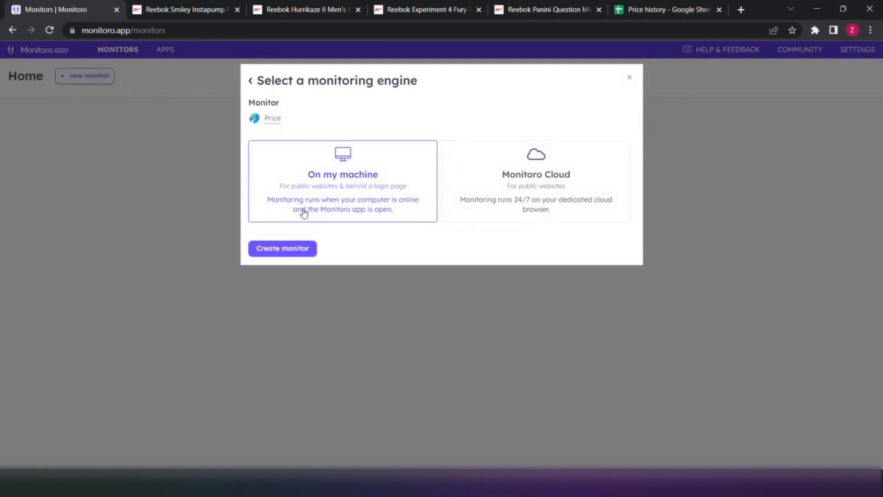
pyautogui.click(279, 251)
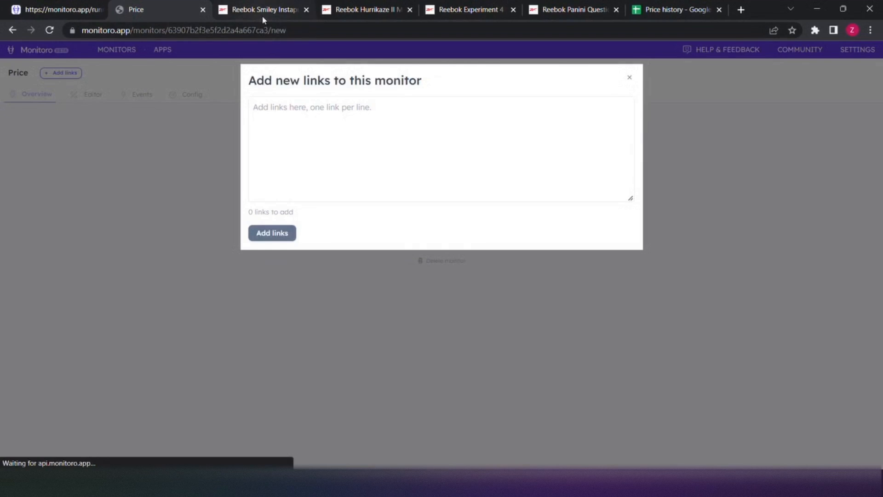
pyautogui.click(262, 16)
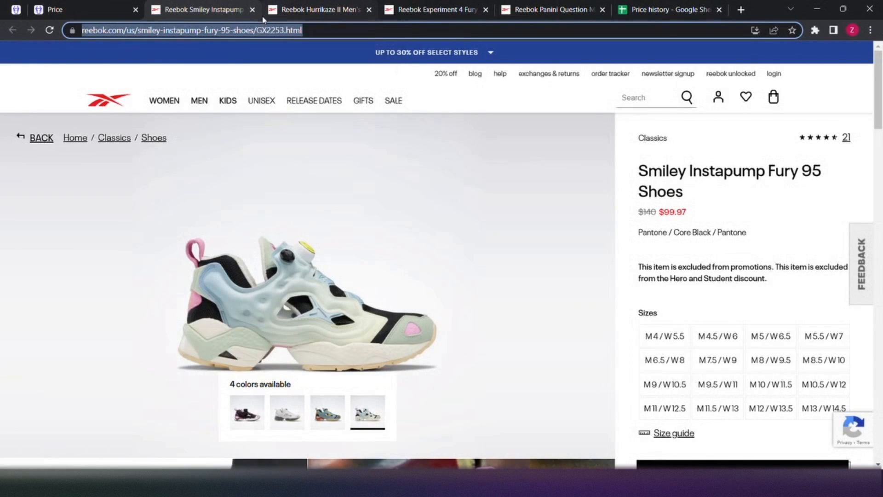
pyautogui.click(90, 9)
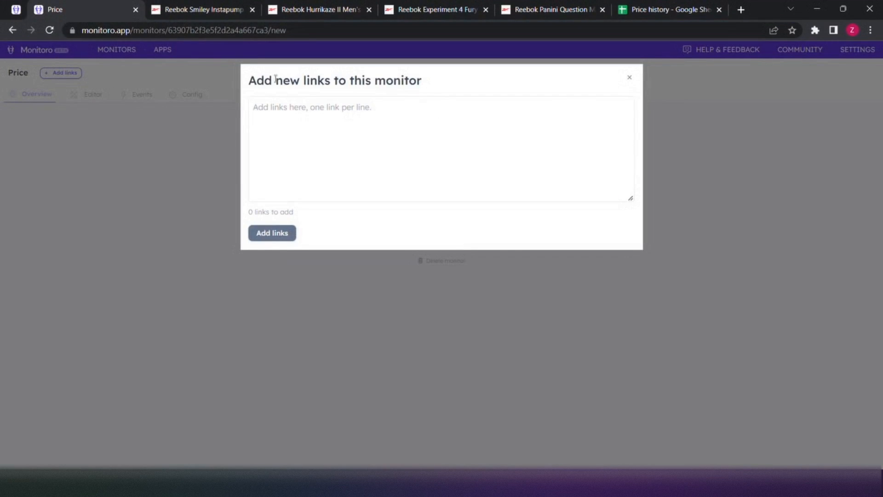
pyautogui.click(328, 112)
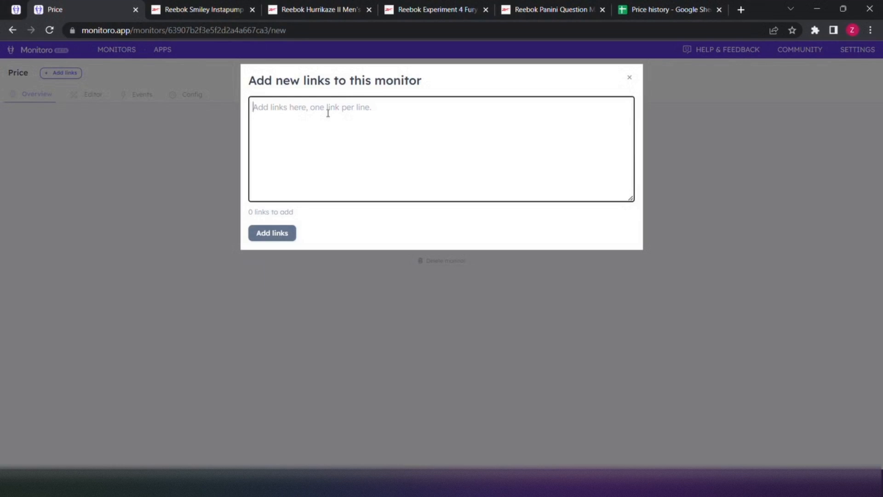
pyautogui.write('https://www.reebok.com/us/smiley-instapump-fury-95-shoes/GX2253.html')
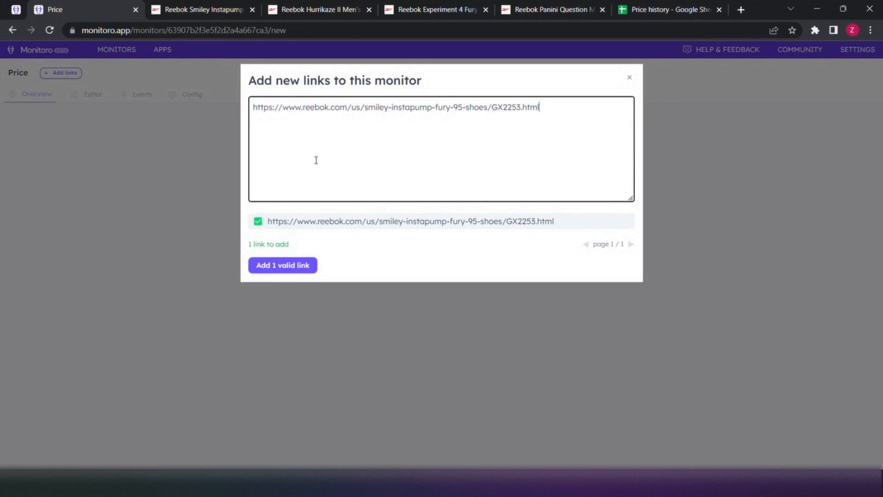
pyautogui.click(285, 267)
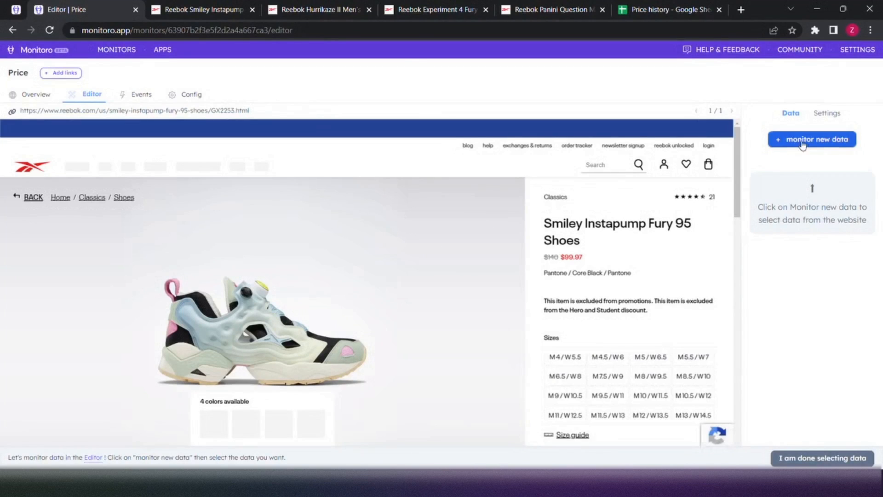
# - Monitor the product title text on the Reebok page as a single item named Name
pyautogui.click(809, 140)
pyautogui.click(802, 179)
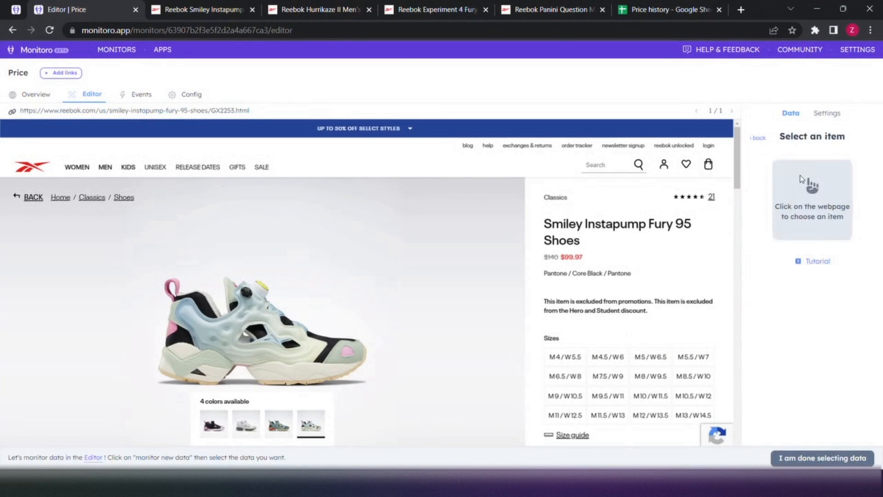
pyautogui.click(626, 223)
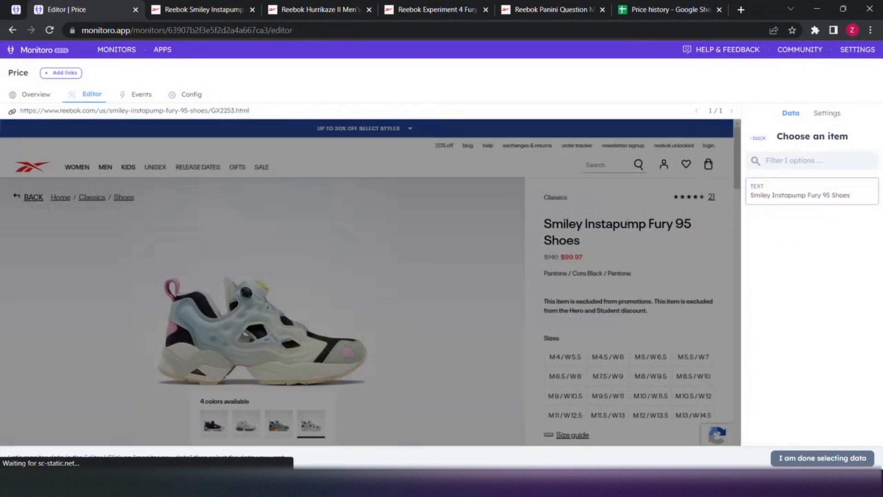
pyautogui.click(774, 194)
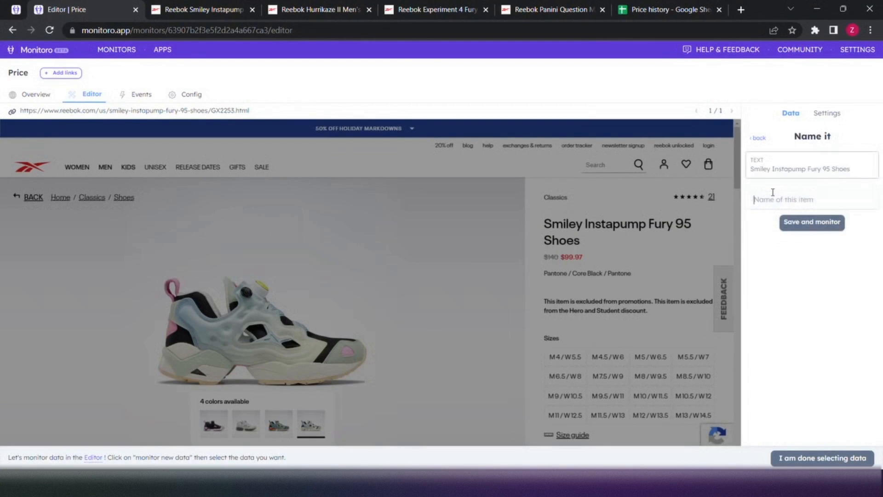
pyautogui.write('Name')
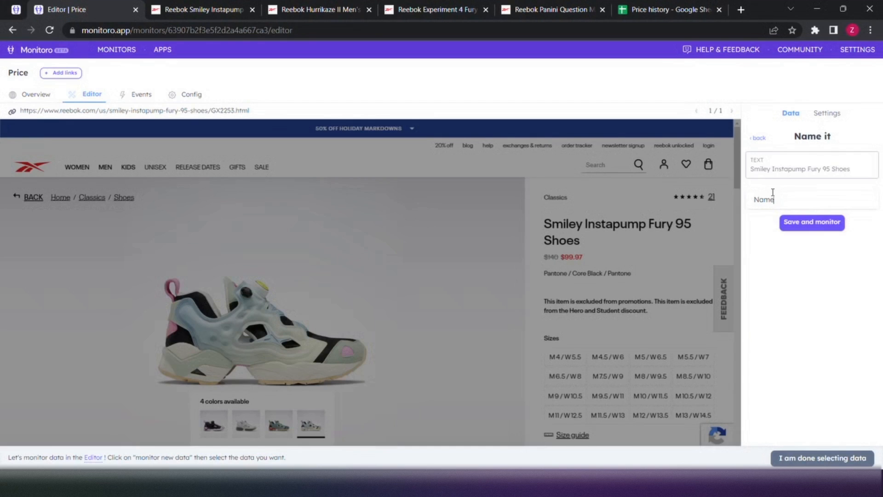
pyautogui.click(797, 222)
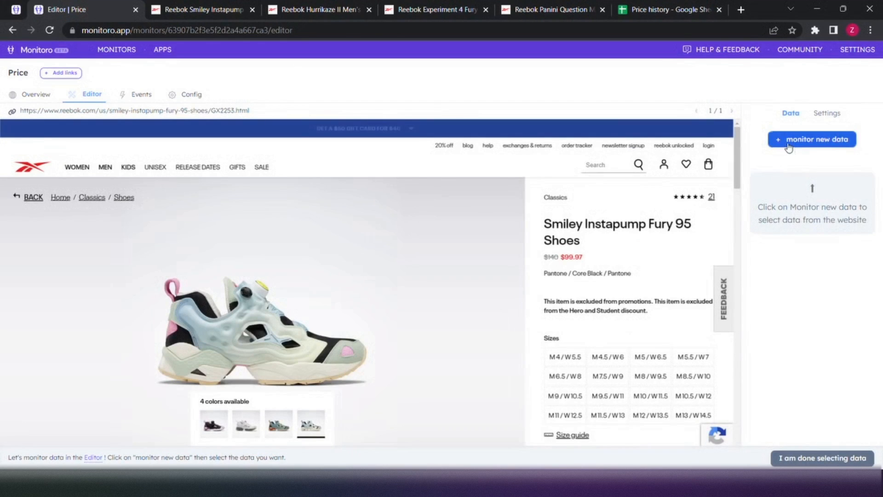
# - Monitor the struck-through $140 price as a single currency item named Price
pyautogui.click(790, 146)
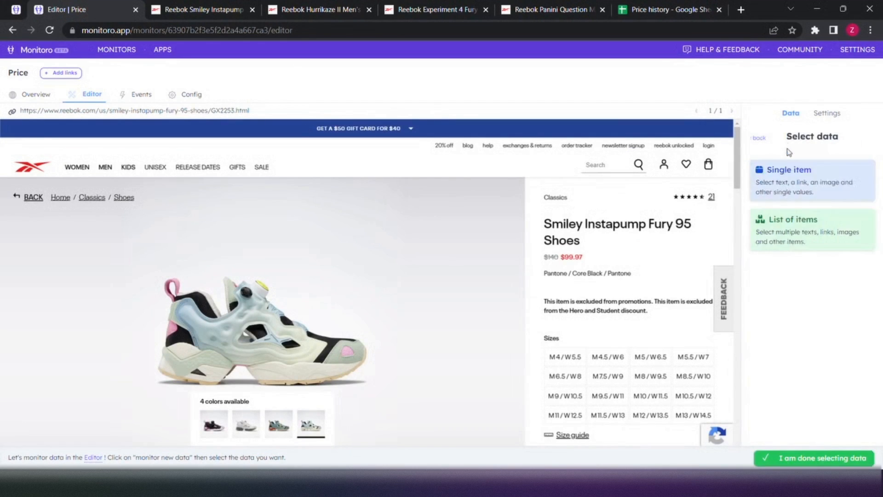
pyautogui.click(790, 174)
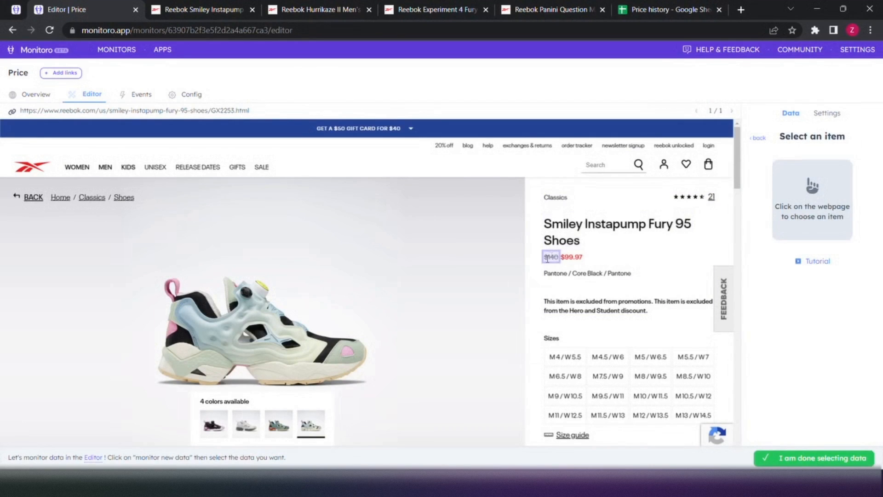
pyautogui.click(547, 259)
pyautogui.click(798, 196)
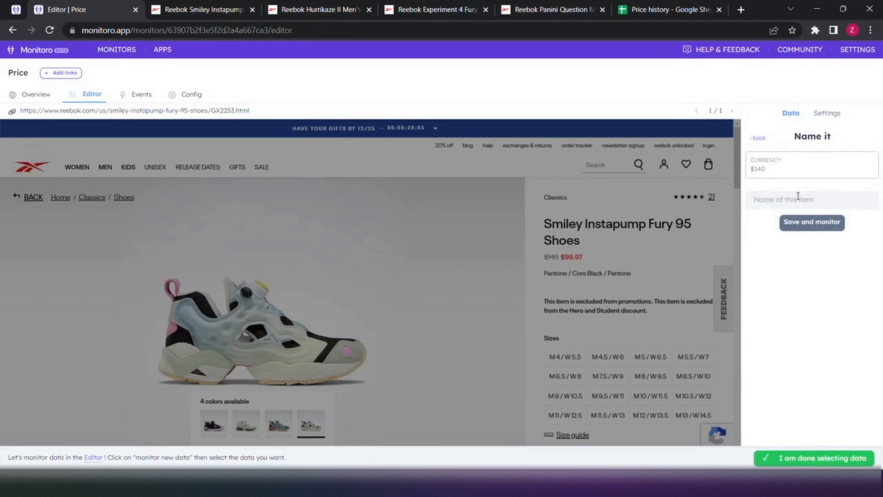
pyautogui.click(798, 196)
pyautogui.write('Price')
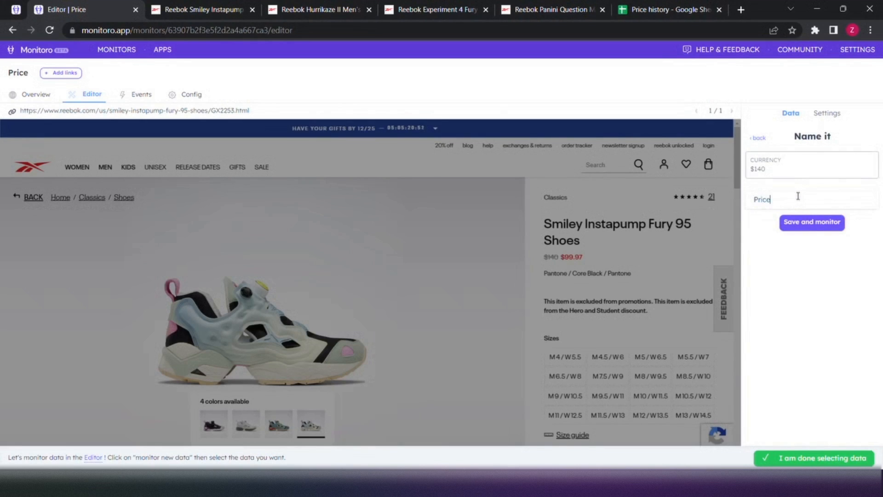
pyautogui.click(813, 223)
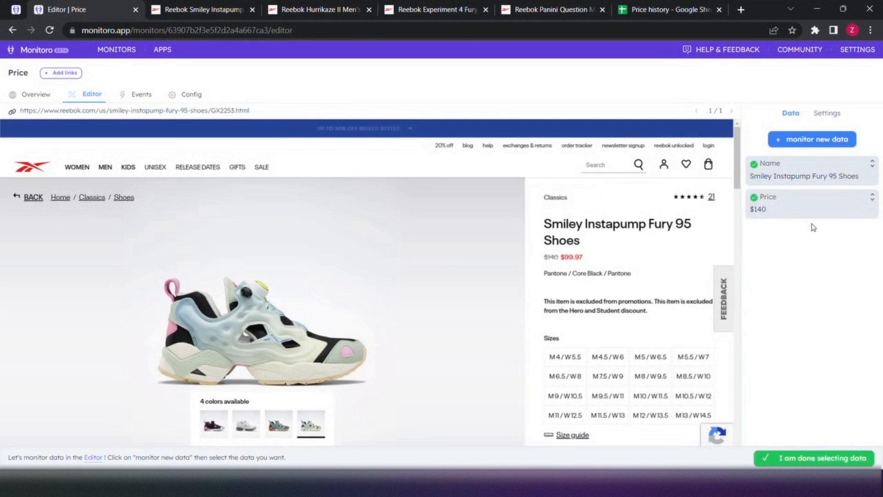
# - Monitor the colour description text below the price as a single item named Variant
pyautogui.click(798, 141)
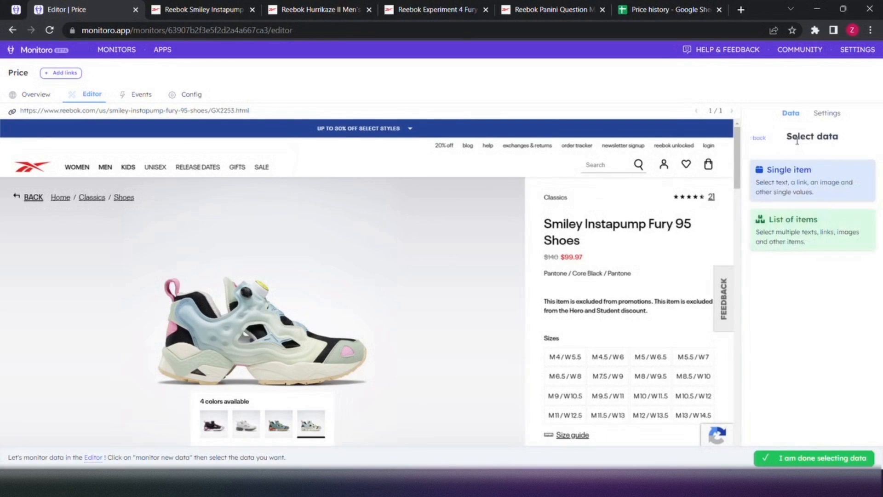
pyautogui.click(796, 182)
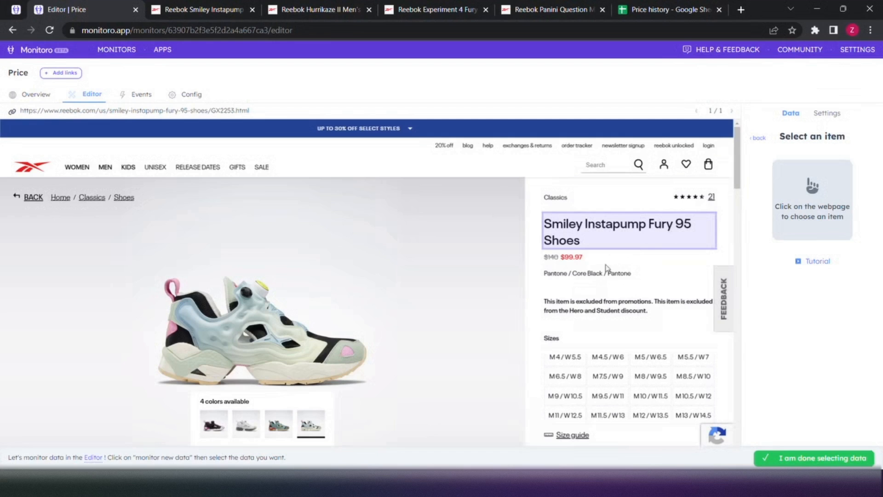
pyautogui.click(597, 274)
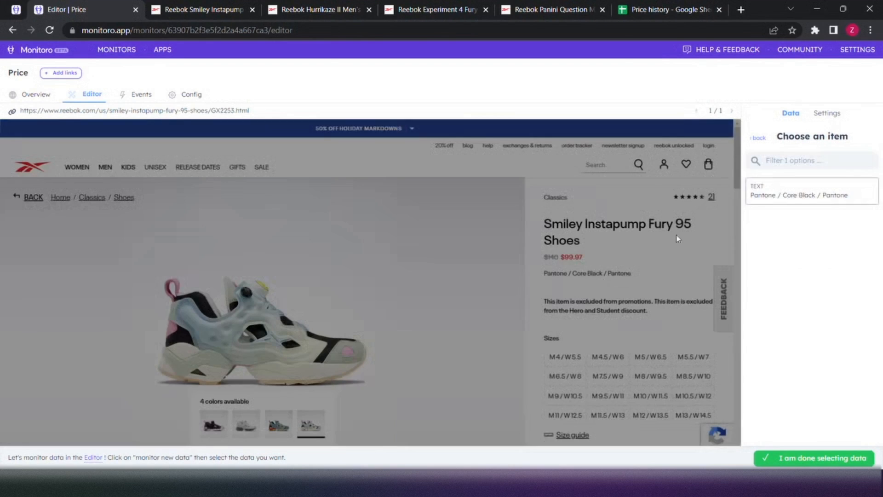
pyautogui.click(777, 192)
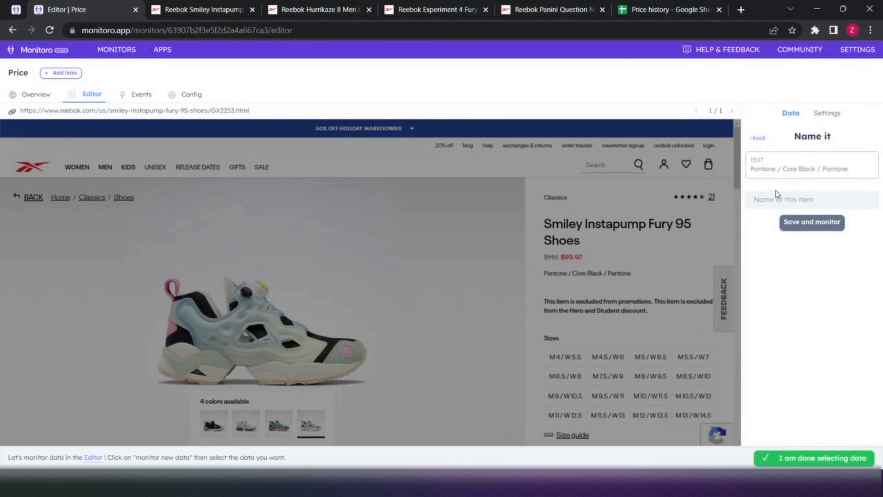
pyautogui.click(777, 200)
pyautogui.write('Variant')
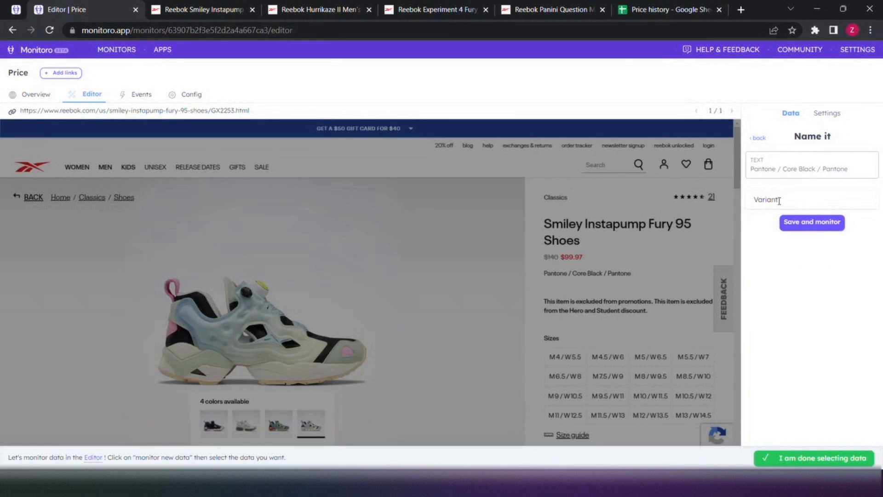
pyautogui.click(801, 223)
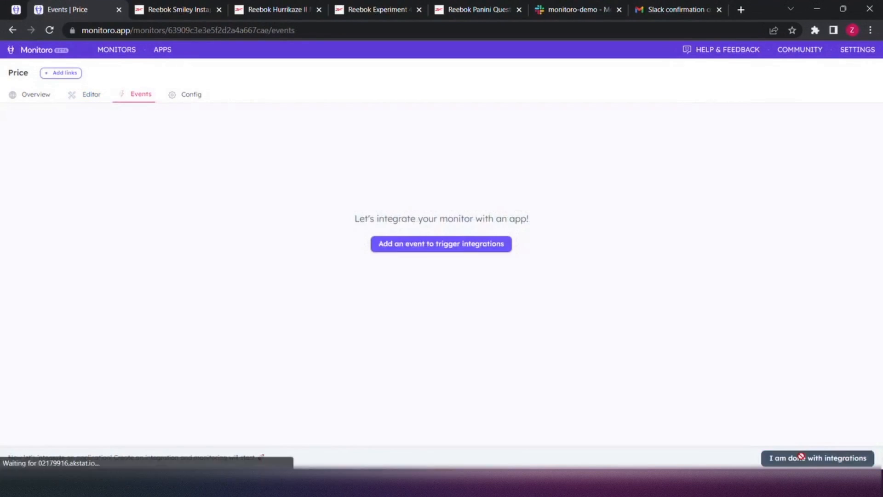
# - Add an event to the monitor with the condition that the Price column changes
pyautogui.click(465, 248)
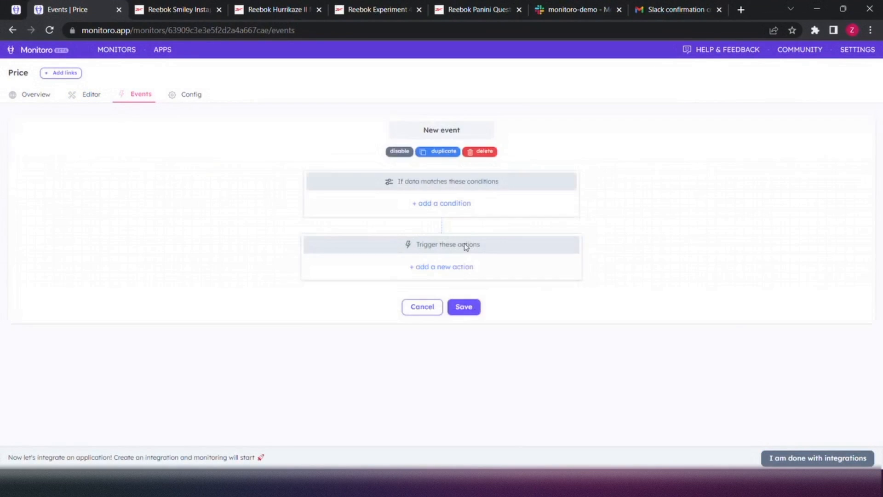
pyautogui.click(454, 204)
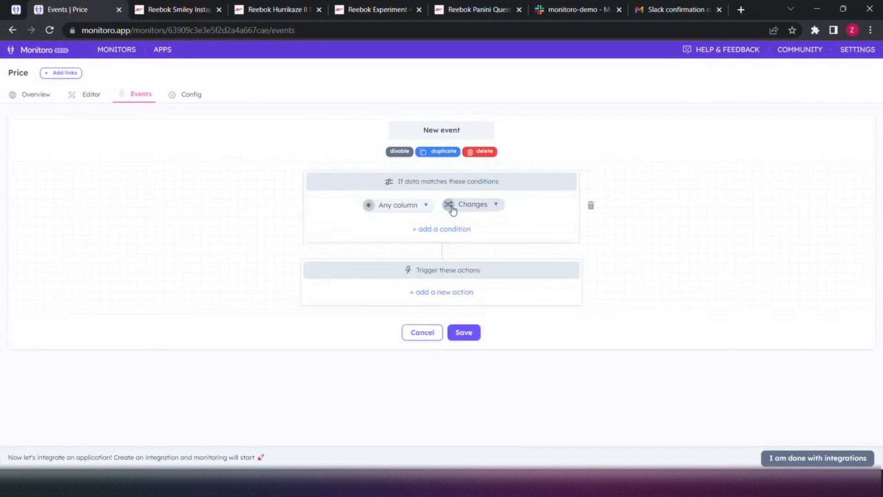
pyautogui.click(418, 210)
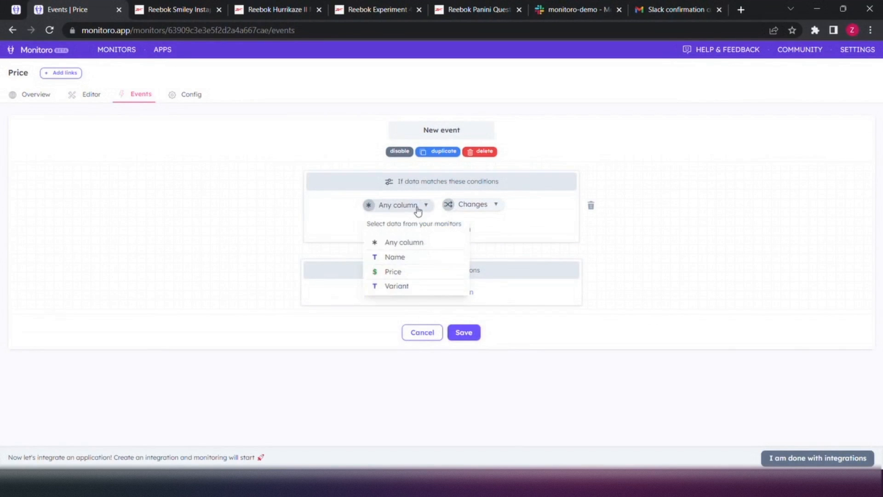
pyautogui.click(403, 274)
# - Add a Send a message to a channel action to the event, using the Monitoro Demo Slack account
pyautogui.click(437, 293)
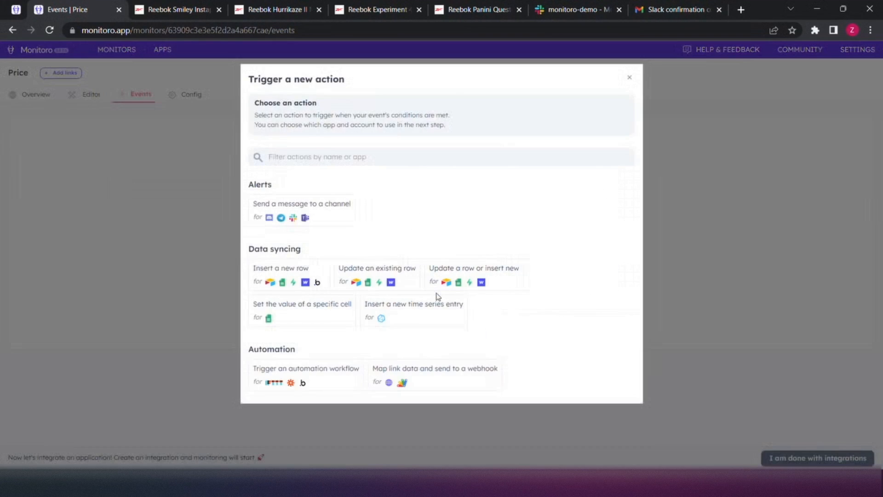
pyautogui.click(291, 206)
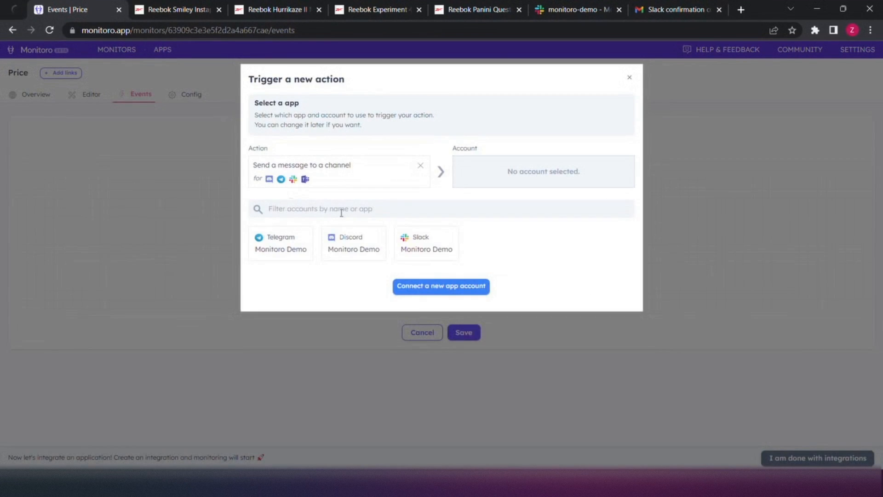
pyautogui.click(424, 247)
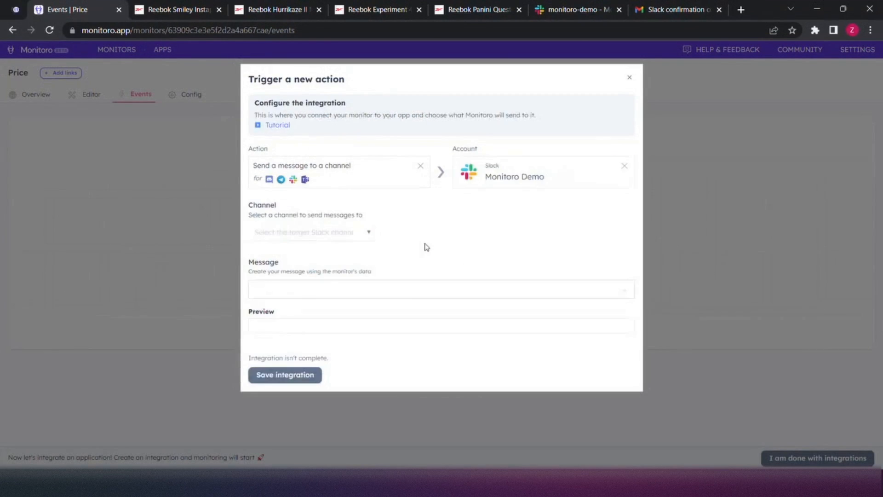
# - Set the Slack channel to #monitoro-demo, compose the message from the Name, Price and Variant data, and save the integration
pyautogui.click(371, 233)
pyautogui.click(328, 273)
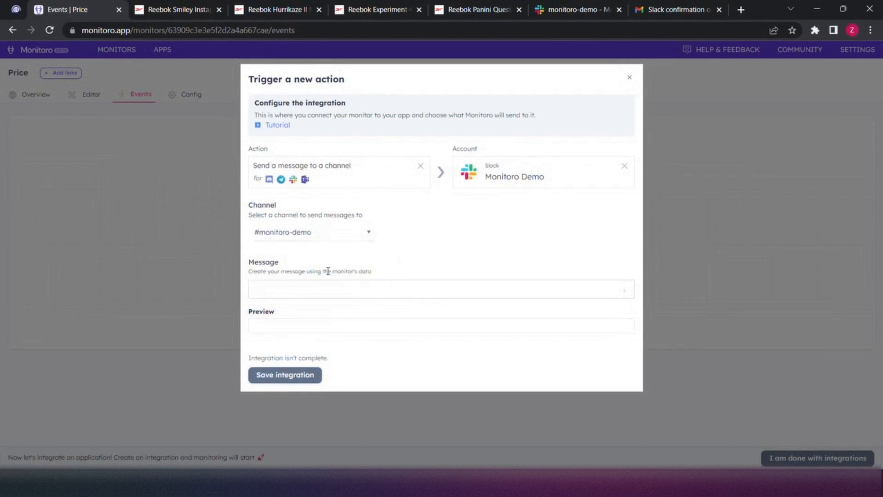
pyautogui.click(625, 291)
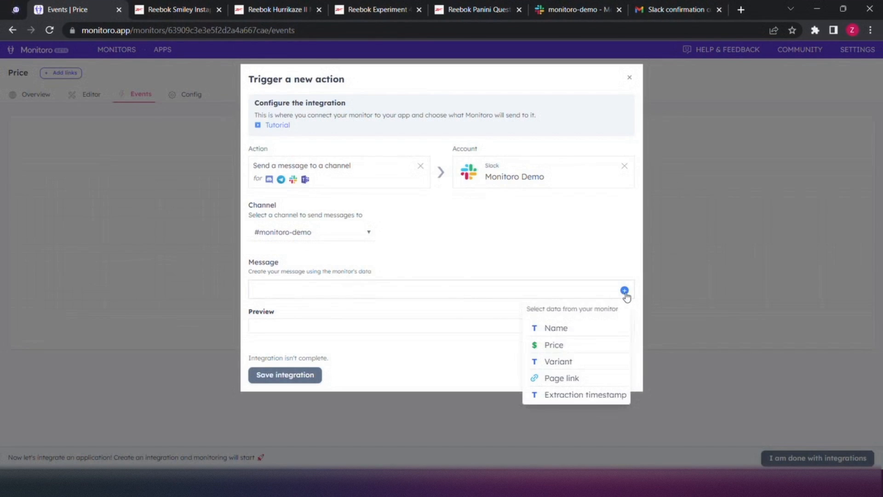
pyautogui.click(556, 328)
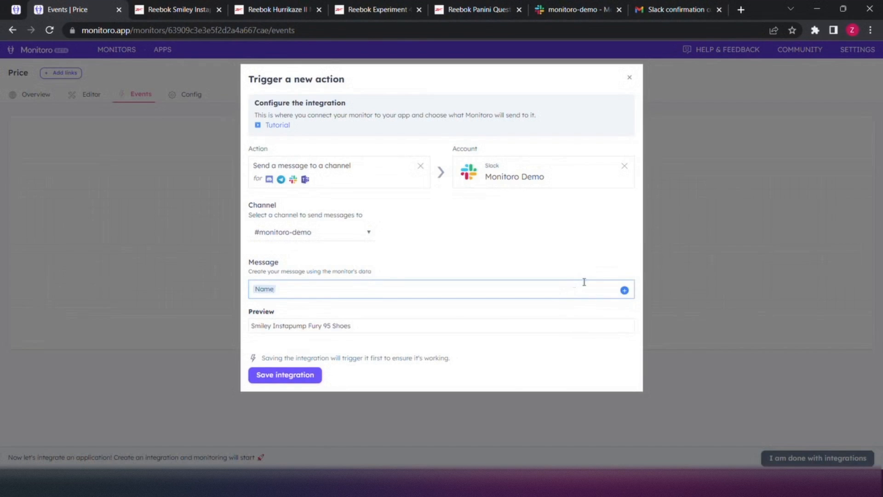
pyautogui.click(624, 291)
pyautogui.click(589, 345)
pyautogui.click(624, 290)
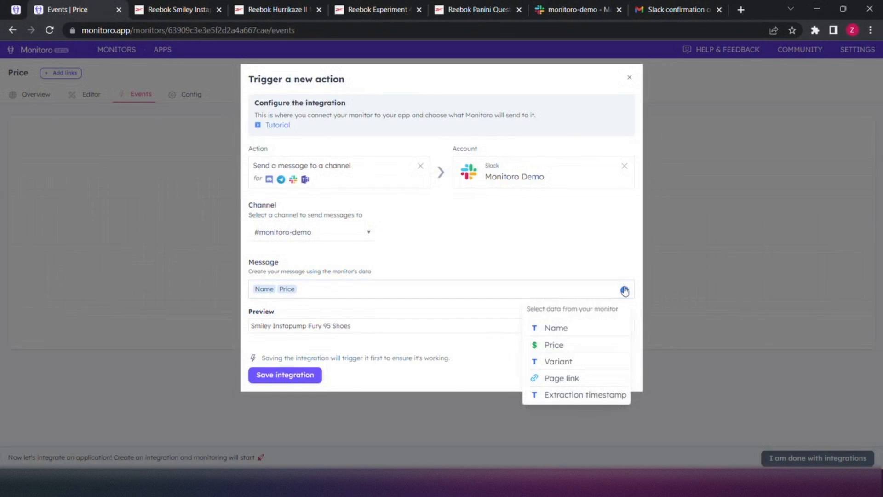
pyautogui.click(596, 362)
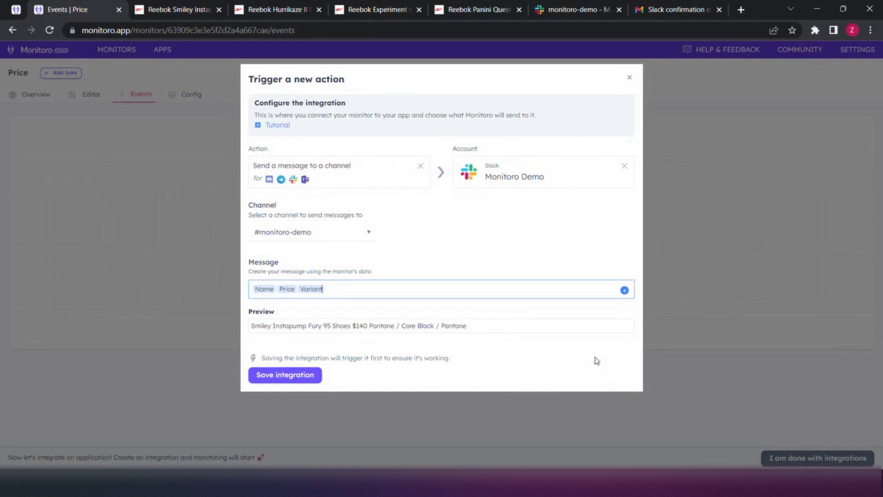
pyautogui.click(286, 375)
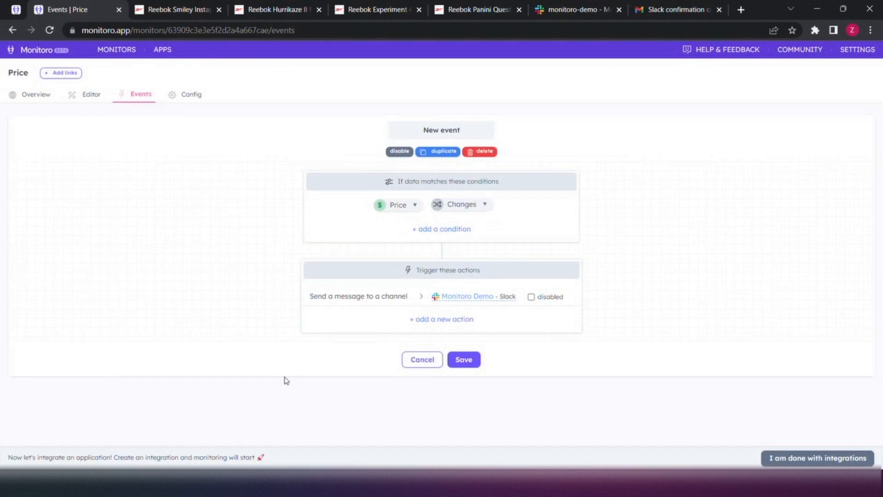
# - Name the event Price and save it after checking the monitor runner and Slack's #monitoro-demo channel for the test message
pyautogui.moveTo(474, 127); pyautogui.dragTo(336, 136)
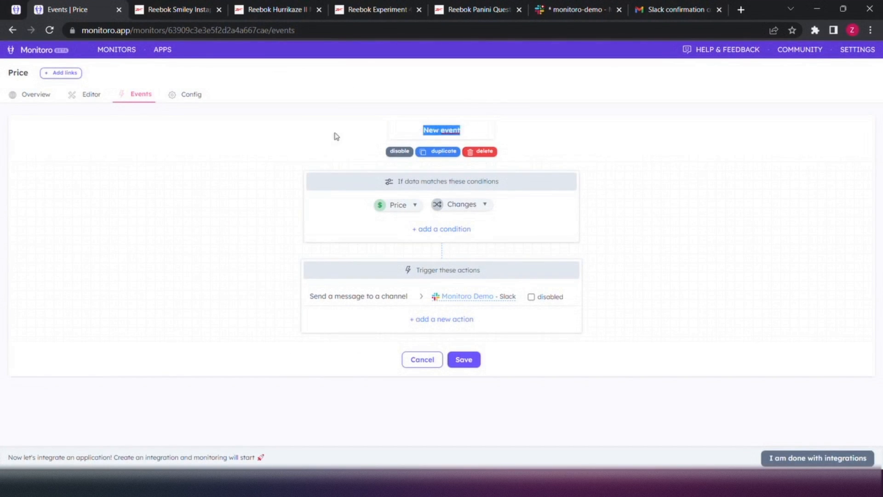
pyautogui.write('Price')
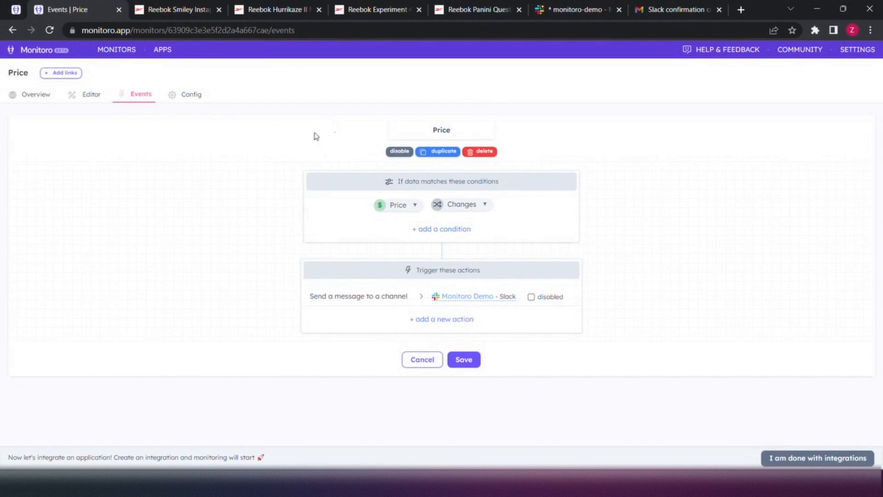
pyautogui.click(16, 9)
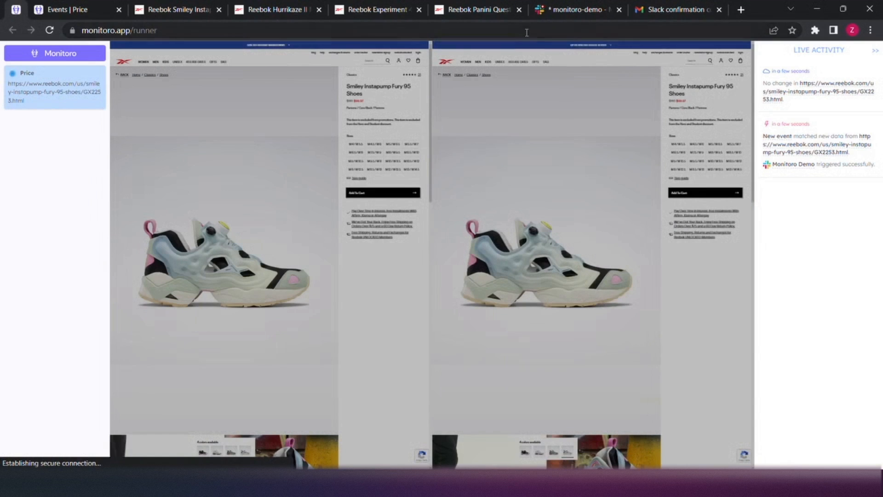
pyautogui.click(558, 14)
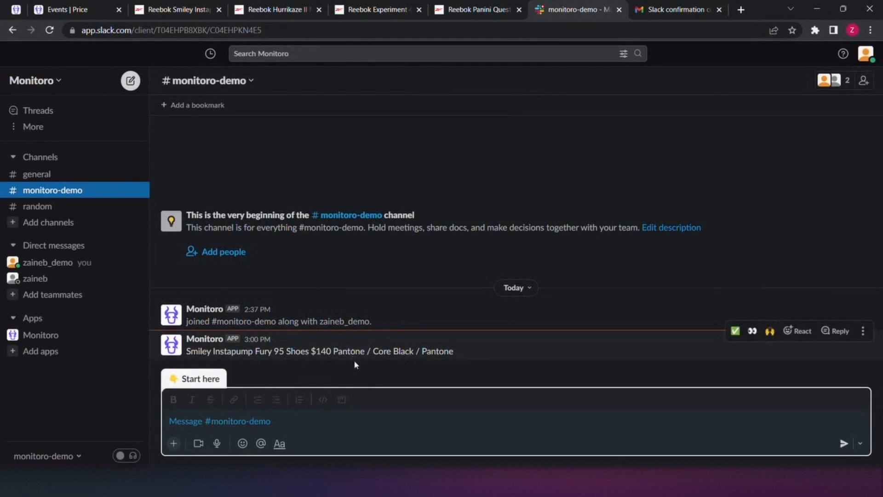
pyautogui.click(82, 11)
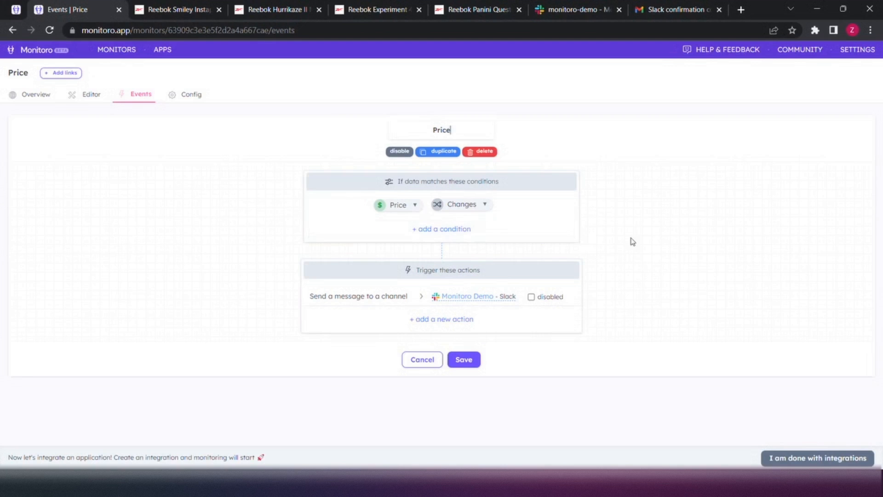
pyautogui.click(457, 363)
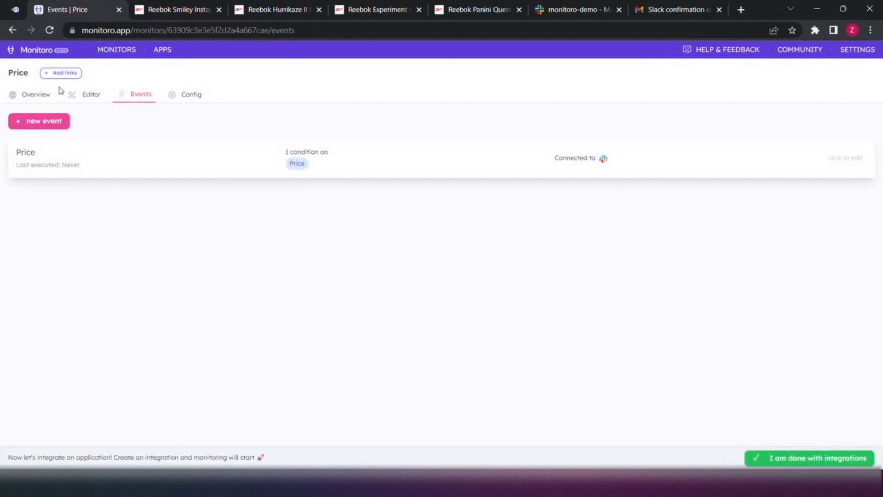
# - Start adding links to the monitor and enter the copied Reebok Hurrikaze II product page URL as the first link
pyautogui.click(66, 73)
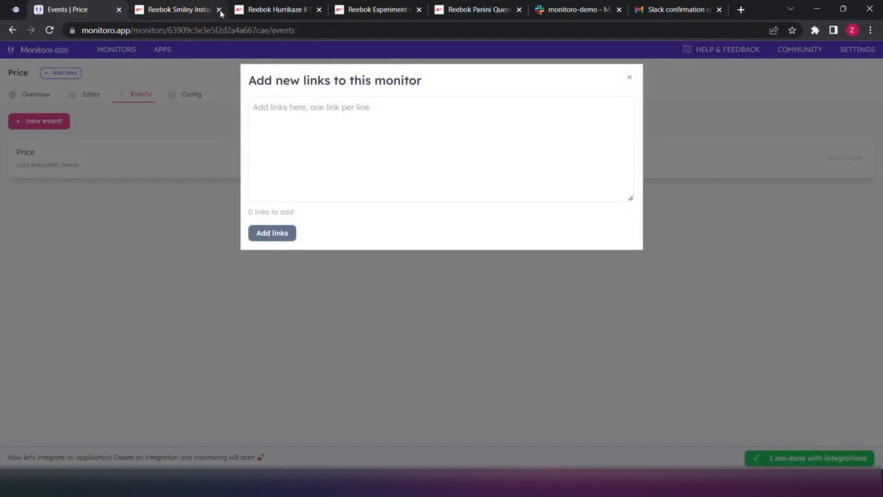
pyautogui.click(251, 10)
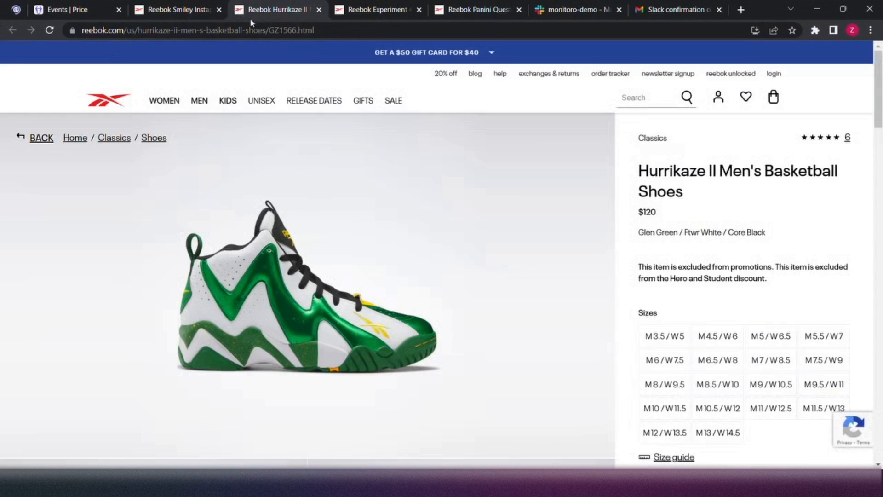
pyautogui.click(261, 30)
pyautogui.hotkey('ctrl', 'c')
pyautogui.rightClick(261, 30)
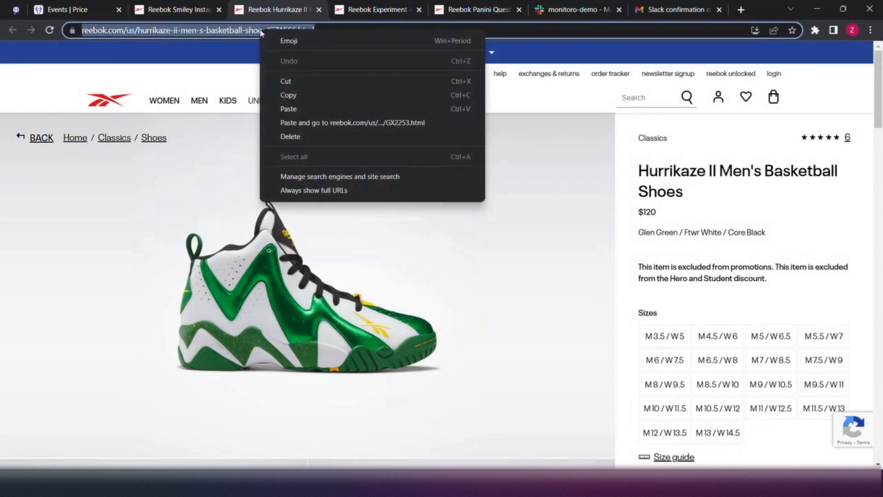
pyautogui.click(286, 95)
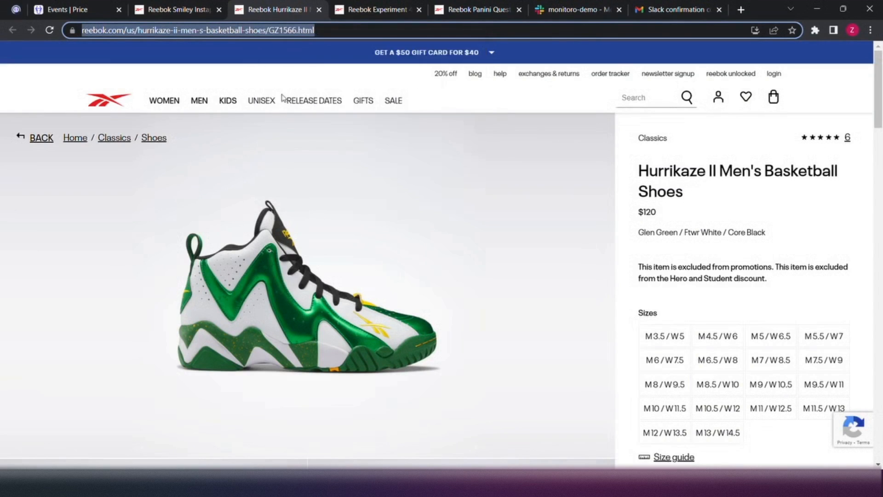
pyautogui.click(90, 10)
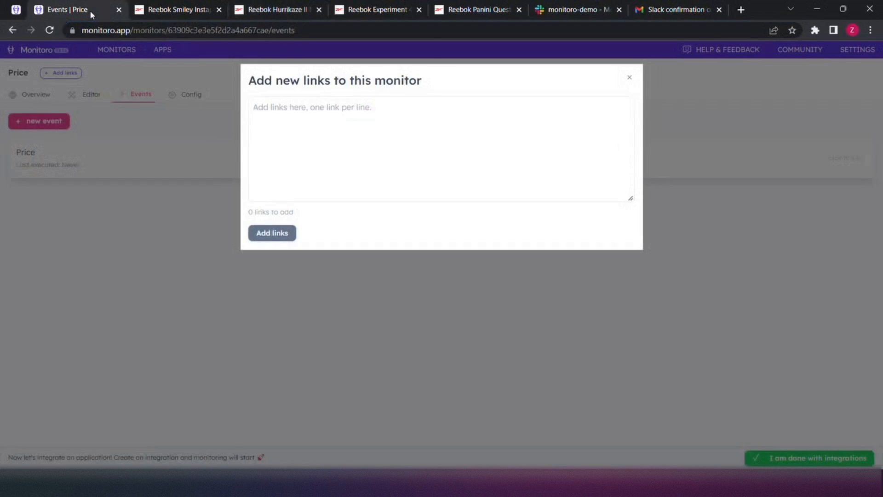
pyautogui.click(338, 117)
pyautogui.hotkey('ctrl', 'v')
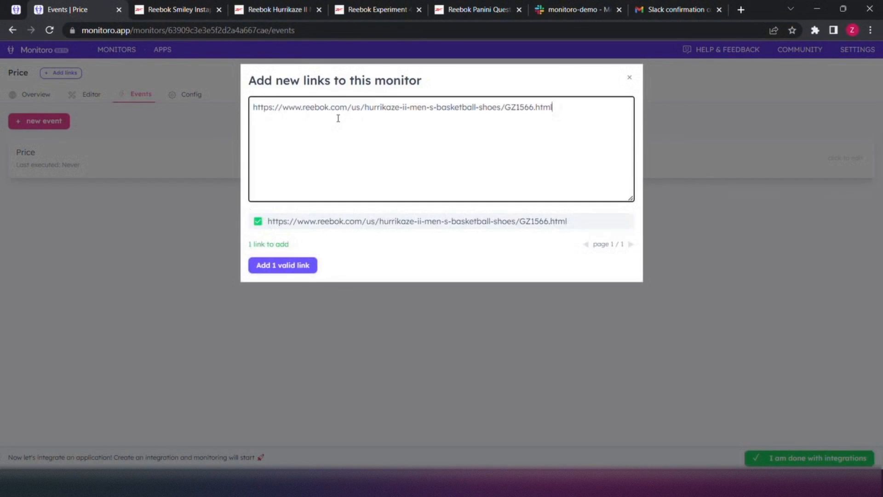
# - Enter the Reebok Experiment 4 Fury Trail product page URL on a second line of the new links
pyautogui.click(353, 11)
pyautogui.click(356, 31)
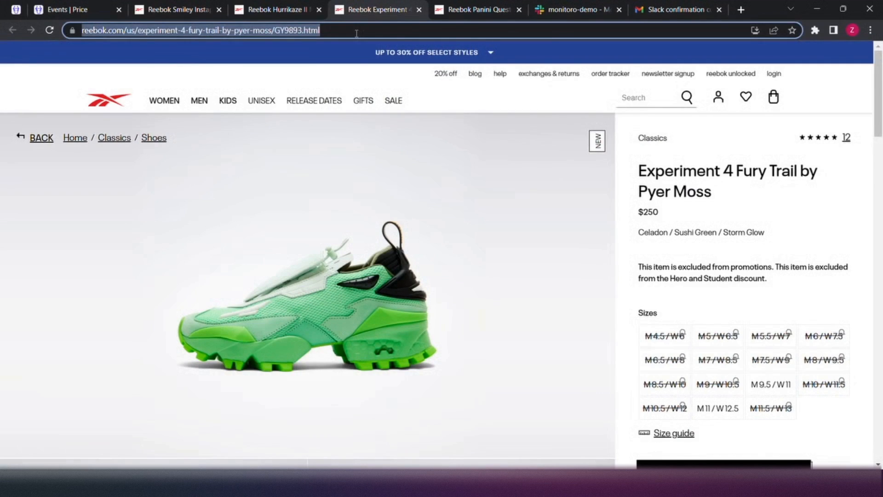
pyautogui.click(89, 11)
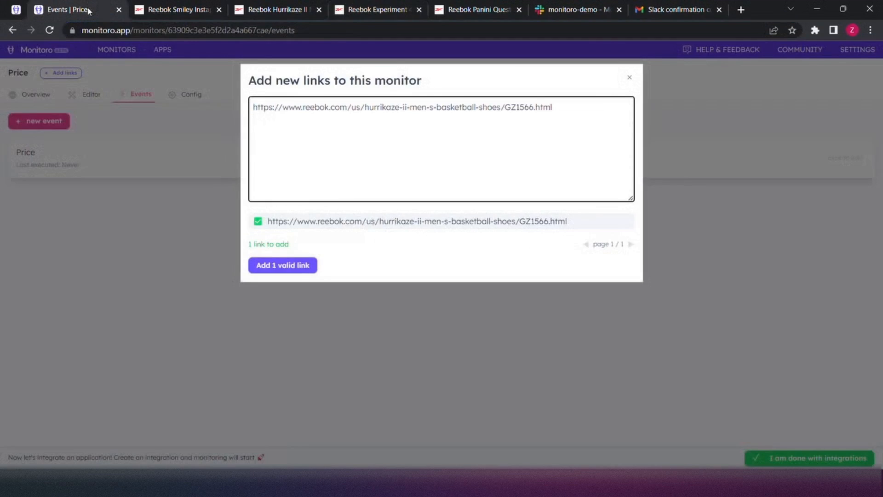
pyautogui.press('Return')
pyautogui.write('https://www.reebok.com/us/experiment-4-fury-trail-by-pyer-moss/GY8968.html')
# - Enter the Reebok Panini Question Mid product page URL as the third link and add all three links to the monitor
pyautogui.click(488, 10)
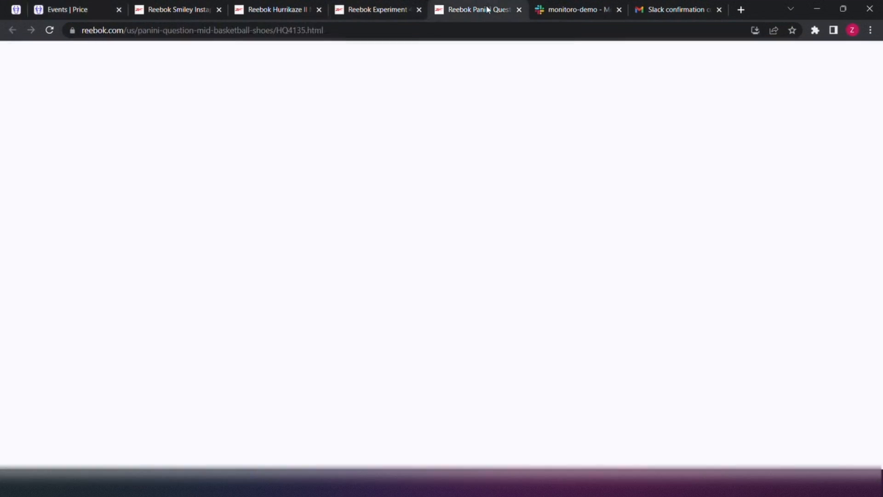
pyautogui.click(473, 30)
pyautogui.hotkey('ctrl', 'c')
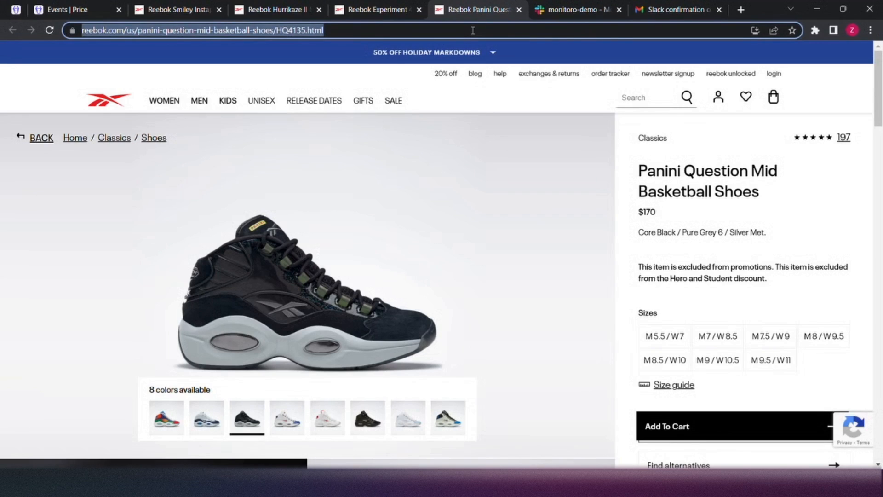
pyautogui.click(88, 17)
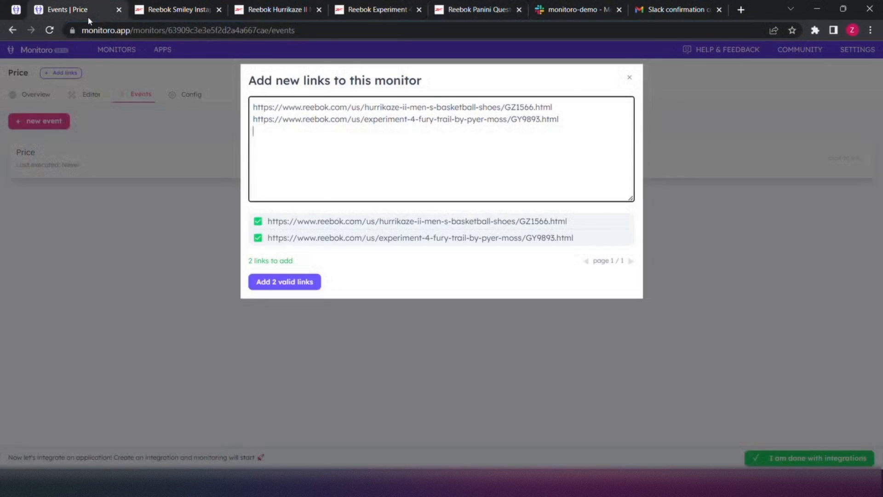
pyautogui.hotkey('ctrl', 'v')
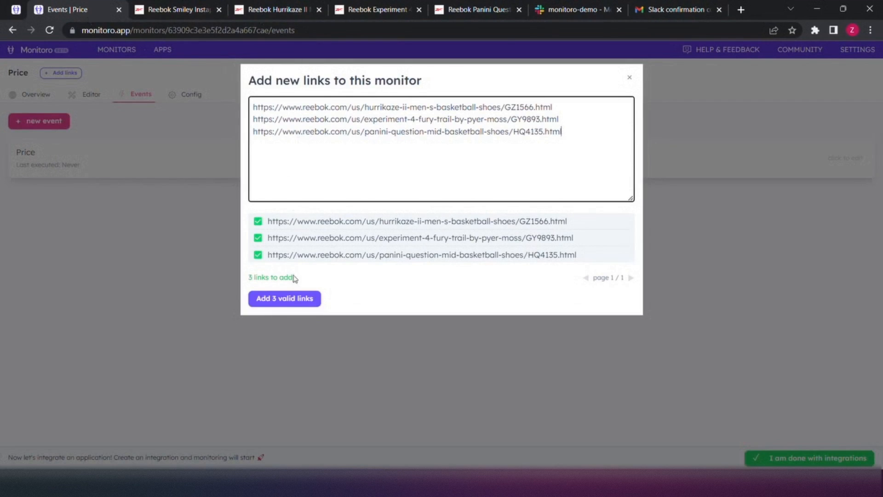
pyautogui.click(288, 306)
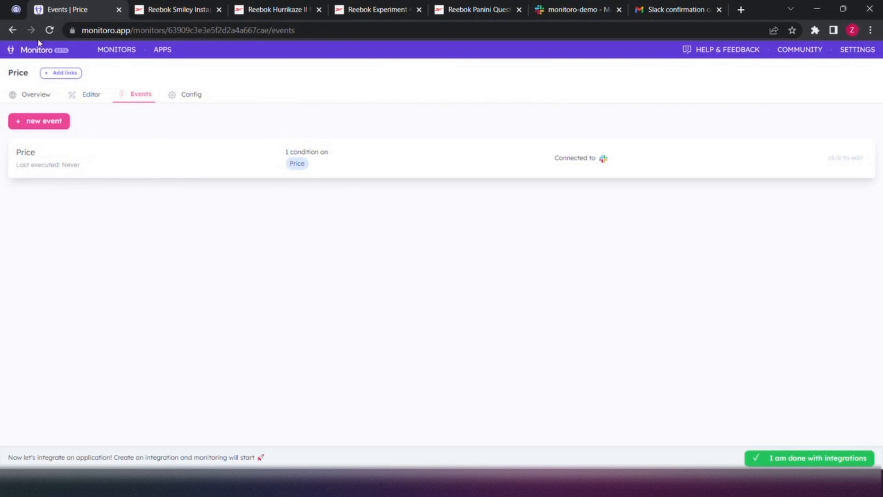
# - Check the runner's live activity and Slack's #monitoro-demo channel for notifications about the newly added product pages
pyautogui.click(17, 9)
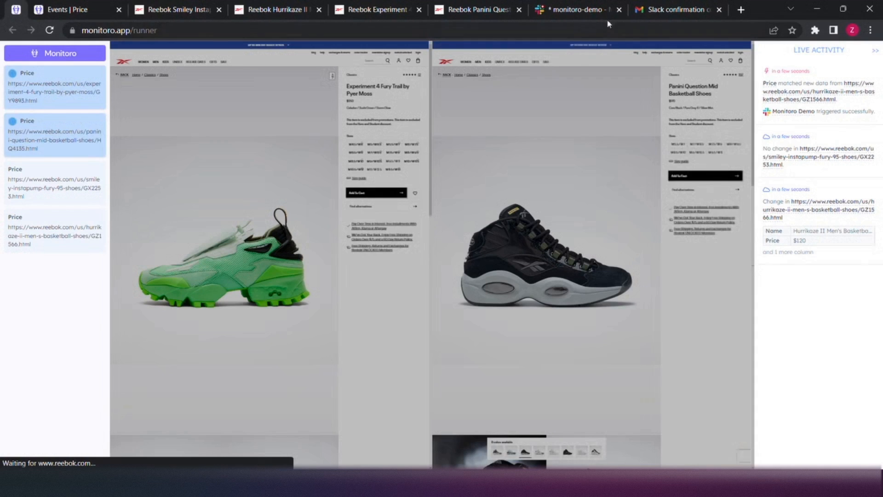
pyautogui.click(600, 10)
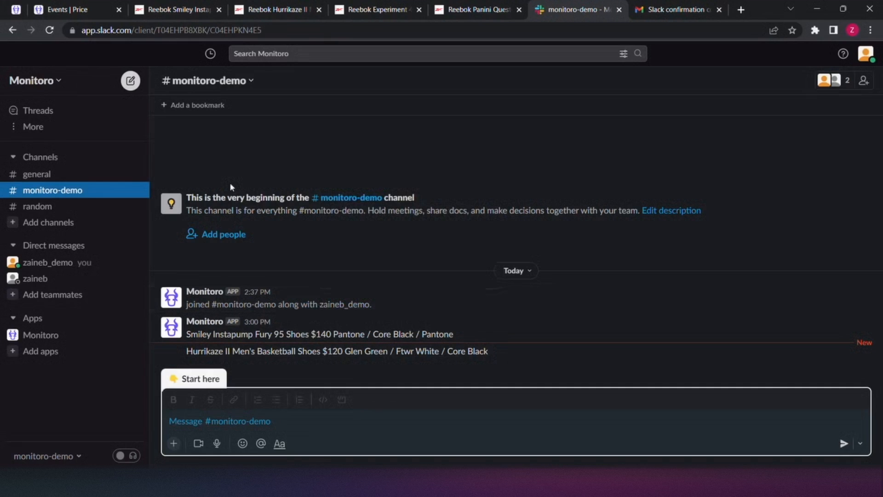
pyautogui.click(16, 10)
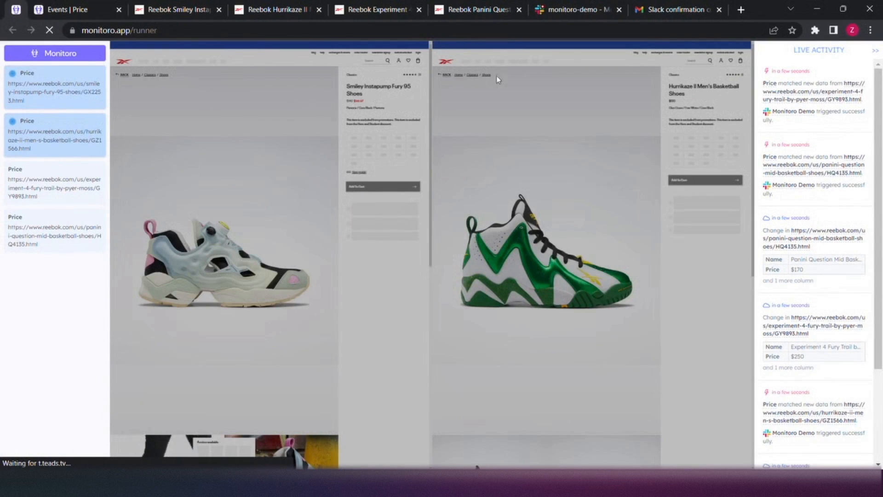
pyautogui.click(586, 16)
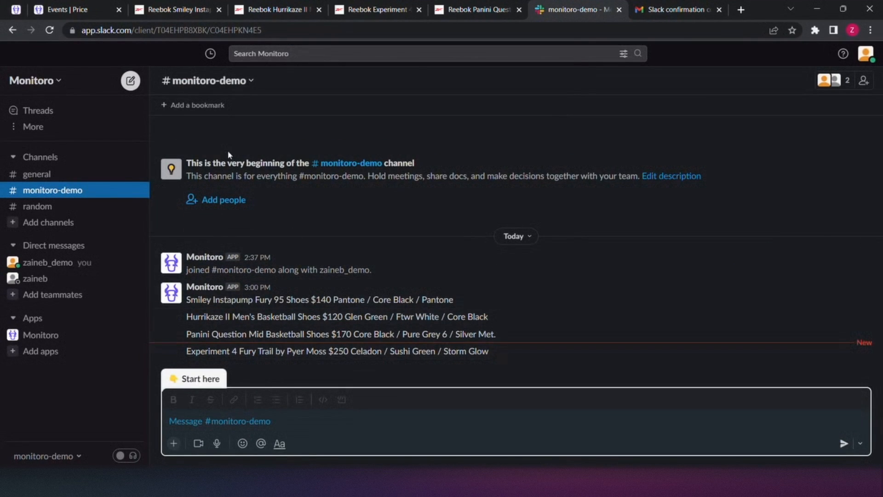
# - Return to the Price monitor, finish the integrations setup and dismiss the survey invitation
pyautogui.click(81, 12)
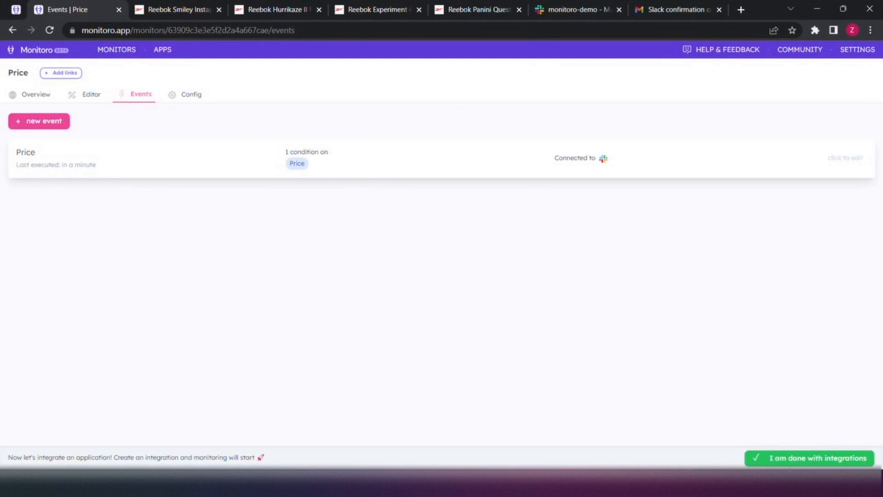
pyautogui.click(801, 460)
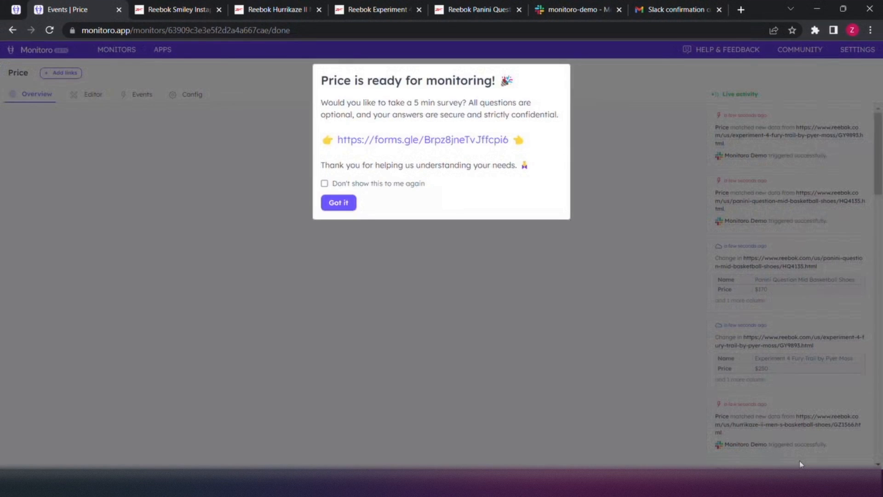
pyautogui.click(339, 202)
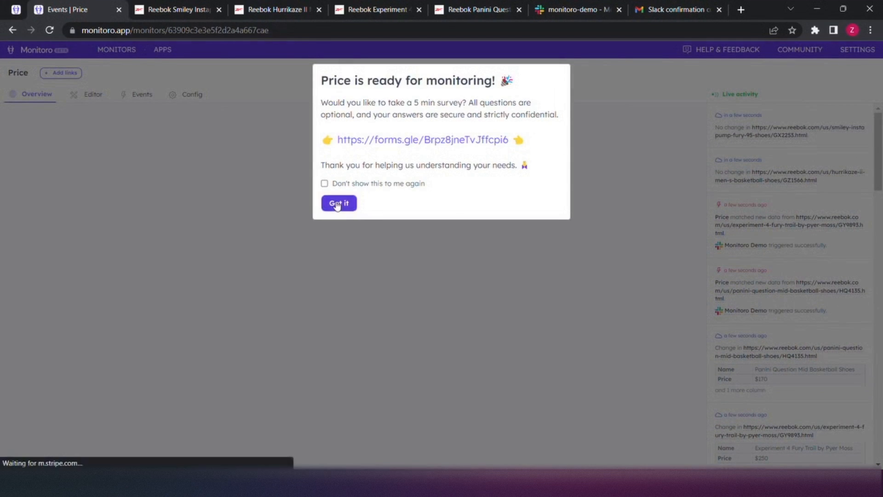